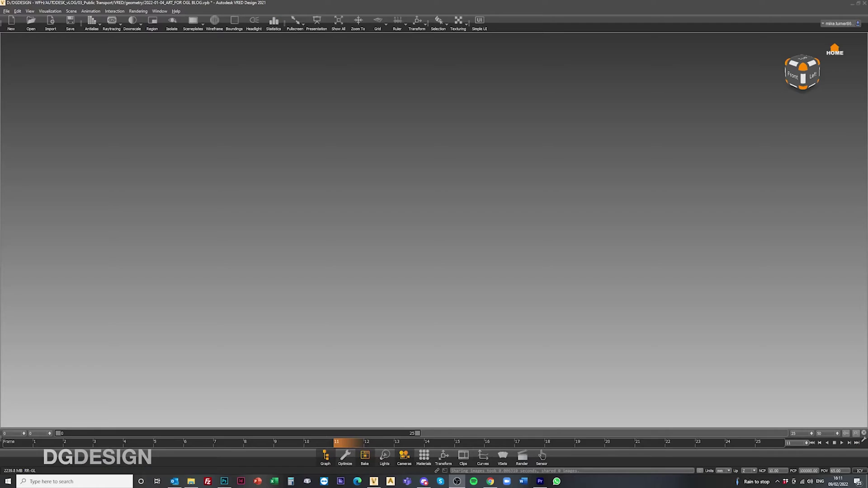
Import the Alias file 1st_class_seats_161208 with Coarse tessellation quality.
{"action": "left_click", "coordinate": [54, 25]}
{"action": "left_click", "coordinate": [185, 58]}
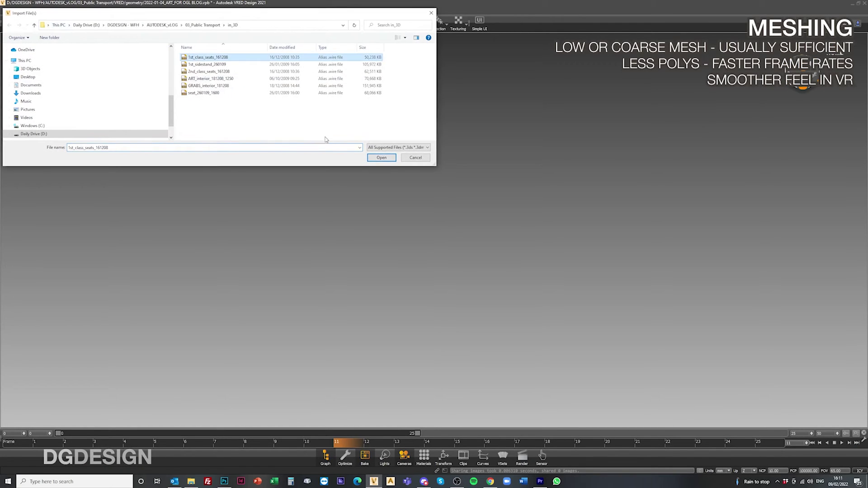
{"action": "left_click", "coordinate": [382, 158]}
{"action": "left_click", "coordinate": [499, 136]}
{"action": "left_click", "coordinate": [468, 141]}
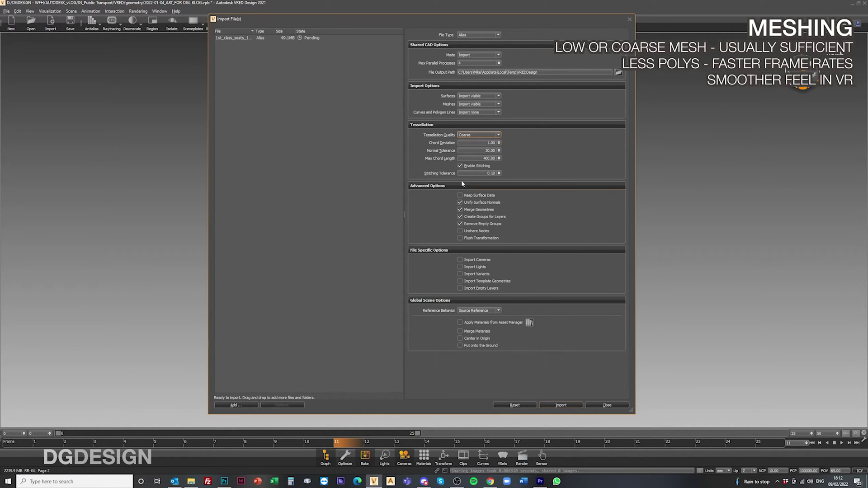
{"action": "left_click", "coordinate": [556, 404]}
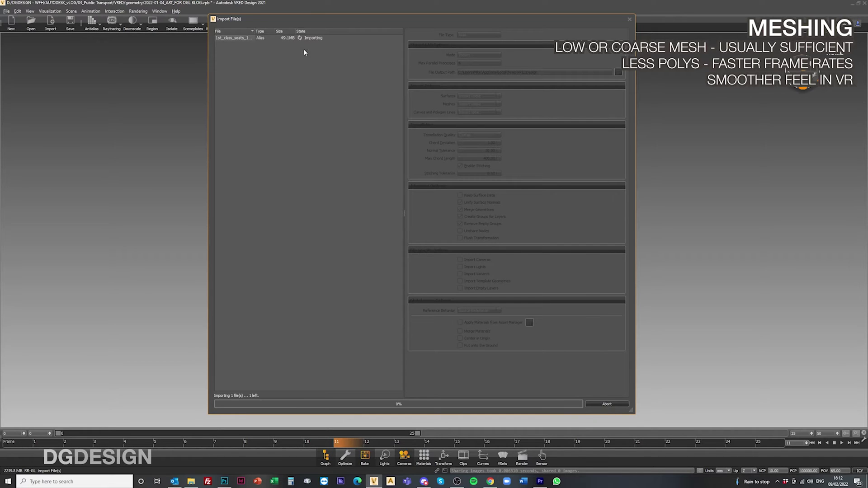
{"action": "mouse_move", "coordinate": [296, 41]}
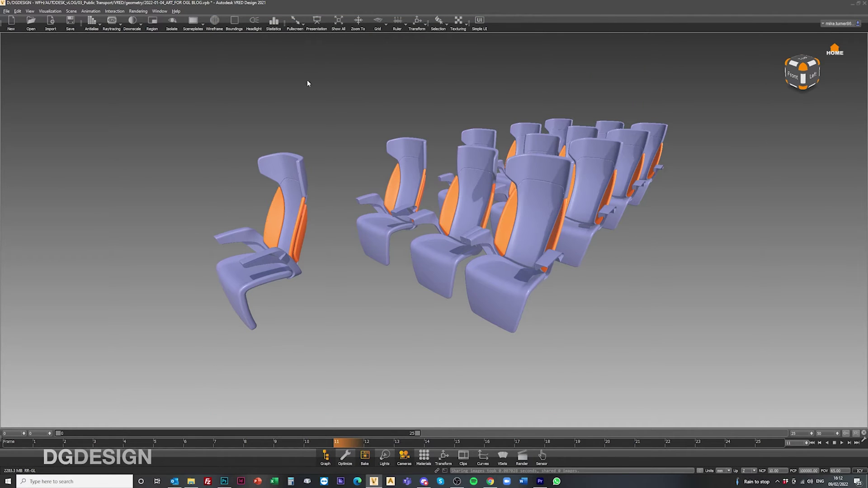
{"action": "left_click_drag", "start_coordinate": [444, 226], "coordinate": [613, 239]}
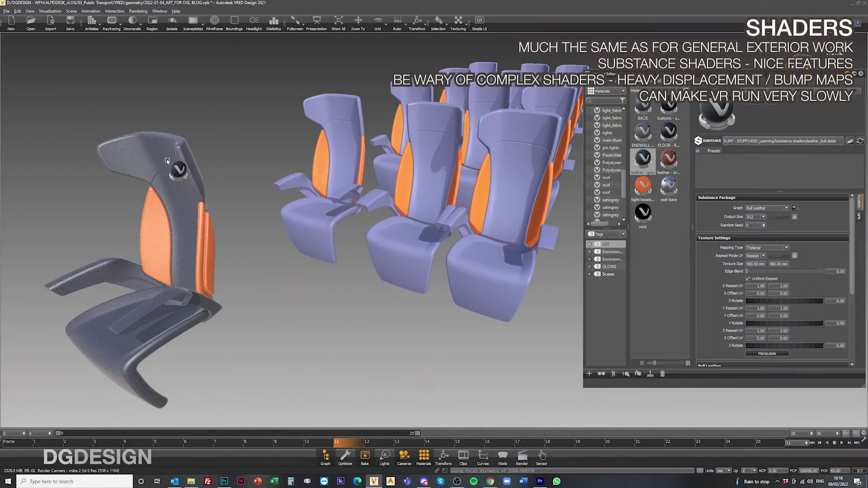
Apply the leather - grey Substance material to the remaining purple parts of the first-class seats.
{"action": "left_click_drag", "start_coordinate": [167, 164], "coordinate": [470, 71]}
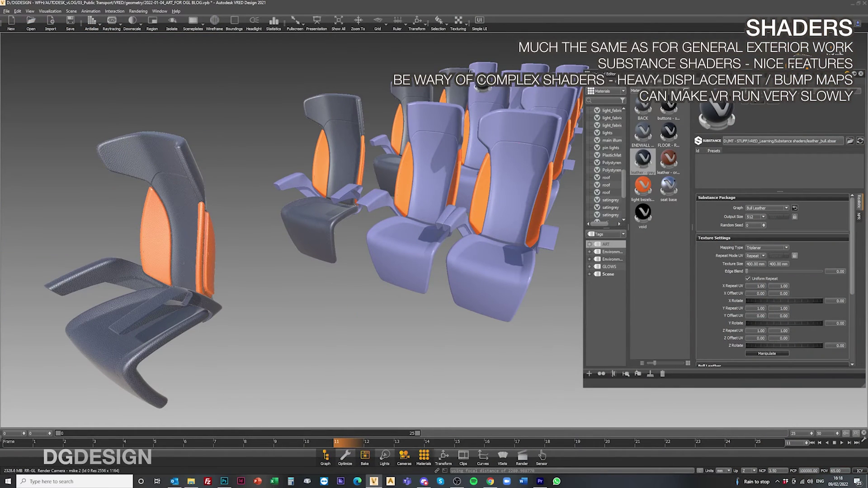
{"action": "left_click_drag", "start_coordinate": [540, 68], "coordinate": [344, 186]}
{"action": "middle_click_drag", "start_coordinate": [344, 186], "coordinate": [406, 235]}
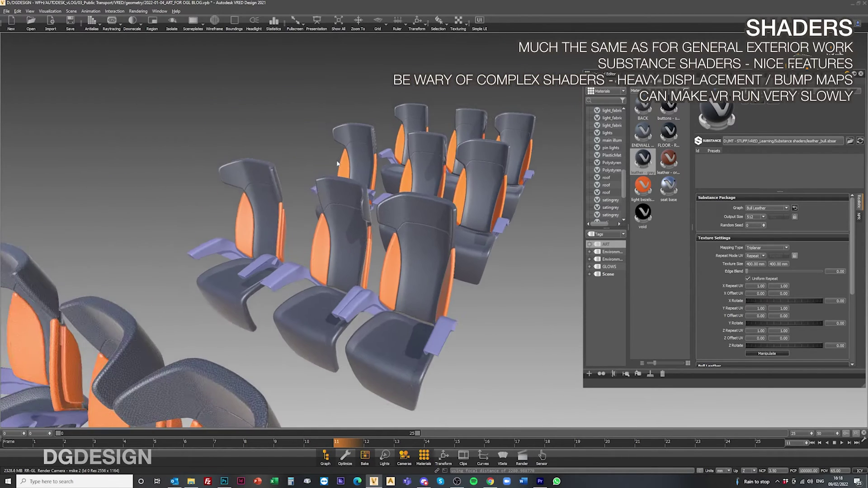
{"action": "right_click_drag", "start_coordinate": [406, 235], "coordinate": [319, 176]}
{"action": "left_click_drag", "start_coordinate": [321, 150], "coordinate": [507, 188]}
{"action": "right_click_drag", "start_coordinate": [278, 160], "coordinate": [360, 202]}
{"action": "middle_click_drag", "start_coordinate": [360, 201], "coordinate": [394, 137]}
{"action": "right_click_drag", "start_coordinate": [393, 138], "coordinate": [373, 127]}
{"action": "left_click_drag", "start_coordinate": [230, 280], "coordinate": [72, 210]}
{"action": "right_click_drag", "start_coordinate": [161, 250], "coordinate": [300, 202]}
{"action": "middle_click_drag", "start_coordinate": [300, 201], "coordinate": [366, 117]}
{"action": "right_click_drag", "start_coordinate": [366, 117], "coordinate": [355, 121]}
{"action": "left_click_drag", "start_coordinate": [358, 119], "coordinate": [401, 87]}
{"action": "left_click_drag", "start_coordinate": [366, 141], "coordinate": [398, 209]}
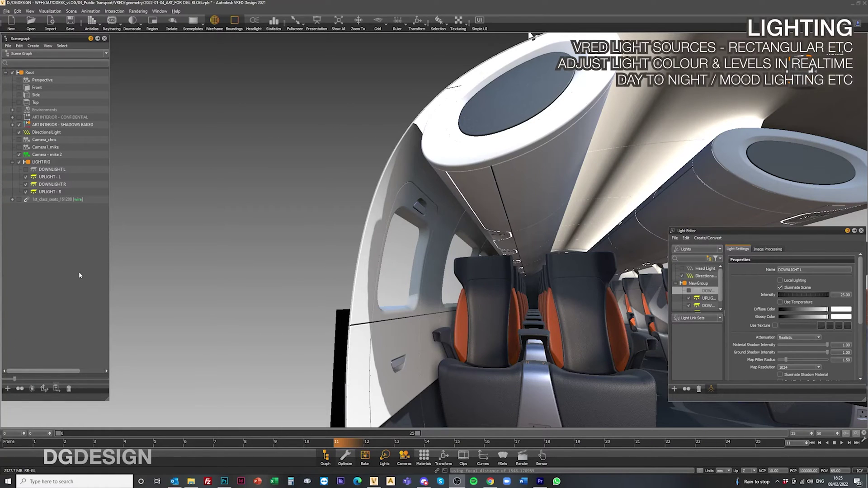
{"action": "right_click", "coordinate": [79, 274]}
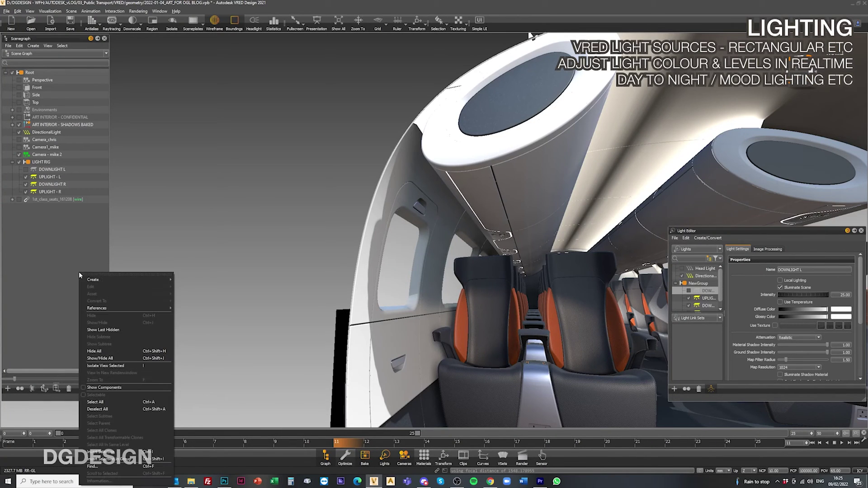
{"action": "mouse_move", "coordinate": [131, 279]}
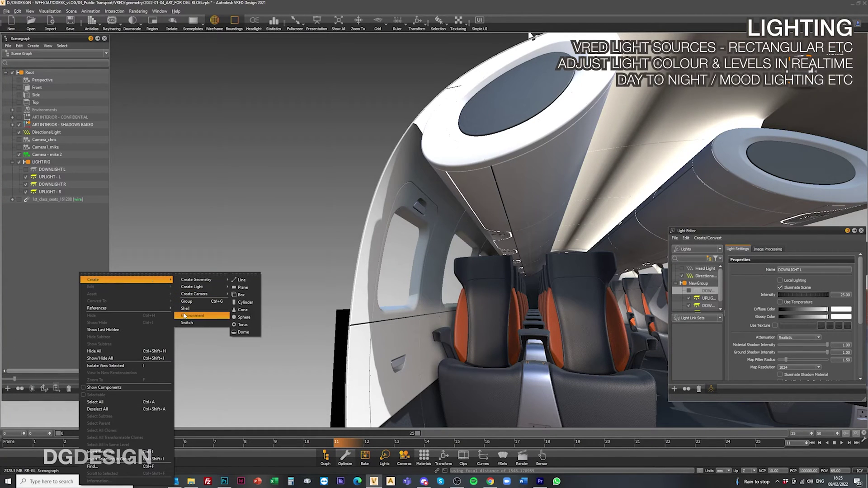
{"action": "mouse_move", "coordinate": [187, 289]}
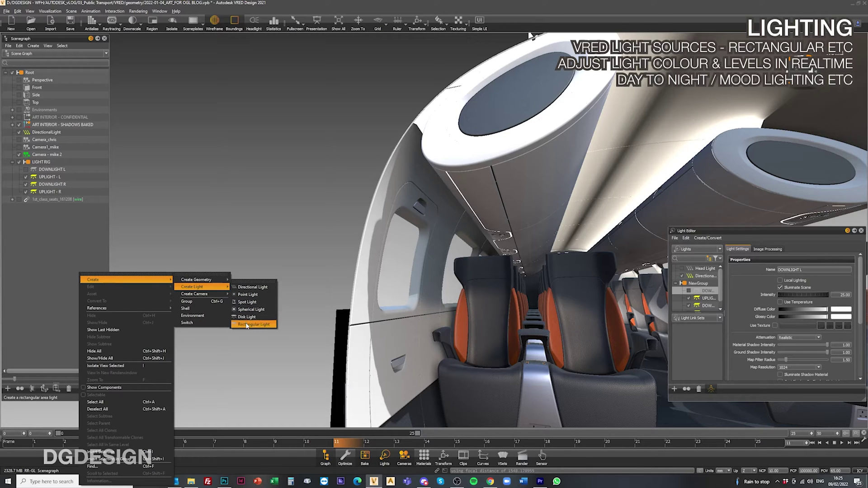
Switch on DOWNLIGHT L in the light rig and set its diffuse color to hue 44.261, saturation 0.164 and value 0.791.
{"action": "left_click", "coordinate": [24, 170]}
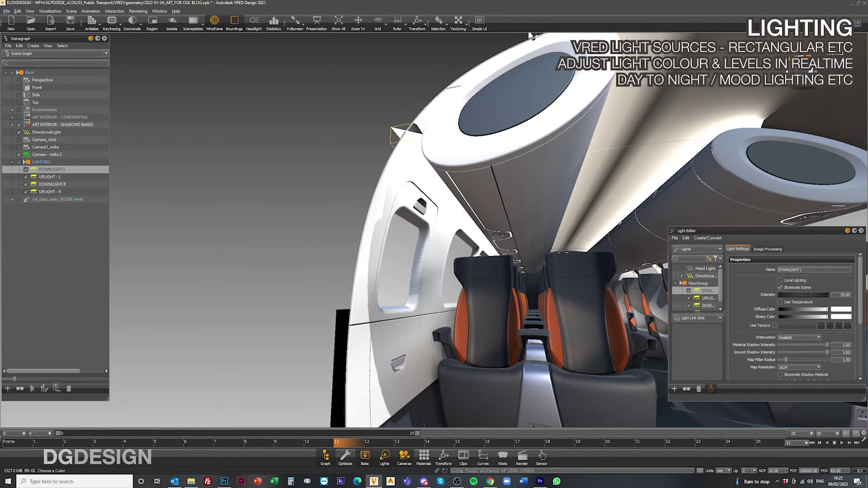
{"action": "mouse_move", "coordinate": [337, 252]}
{"action": "left_mouse_down"}
{"action": "mouse_move", "coordinate": [352, 237]}
{"action": "mouse_move", "coordinate": [348, 246]}
{"action": "left_mouse_up"}
{"action": "left_click_drag", "start_coordinate": [347, 195], "coordinate": [253, 275]}
{"action": "mouse_move", "coordinate": [255, 311]}
{"action": "left_mouse_down"}
{"action": "mouse_move", "coordinate": [252, 335]}
{"action": "mouse_move", "coordinate": [368, 333]}
{"action": "mouse_move", "coordinate": [309, 333]}
{"action": "left_mouse_up"}
{"action": "mouse_move", "coordinate": [375, 343]}
{"action": "left_mouse_down"}
{"action": "mouse_move", "coordinate": [338, 343]}
{"action": "mouse_move", "coordinate": [371, 352]}
{"action": "left_mouse_up"}
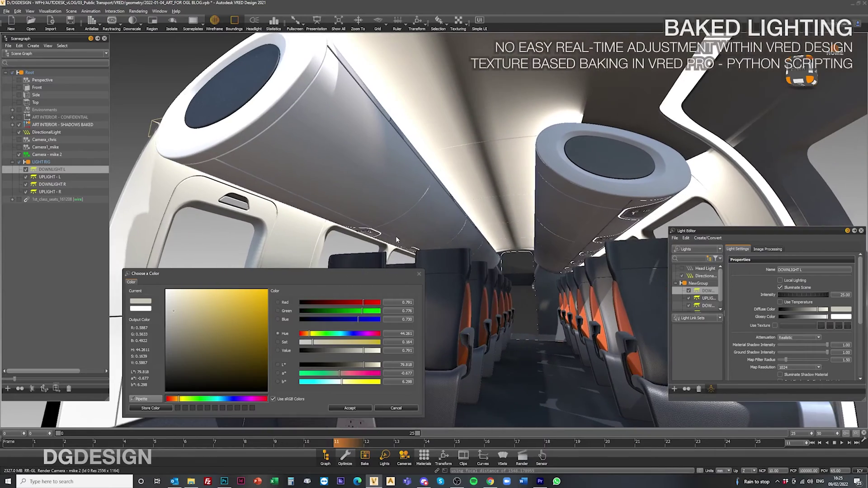
Try a red diffuse color on all four light-rig lights, and settle on a near-white with hue 0 and value 0.990.
{"action": "right_click_drag", "start_coordinate": [396, 239], "coordinate": [222, 201]}
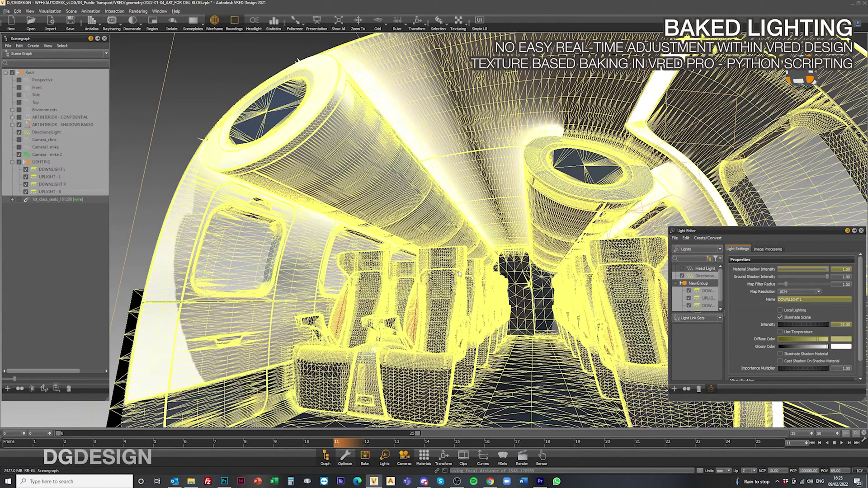
{"action": "left_click", "coordinate": [40, 170]}
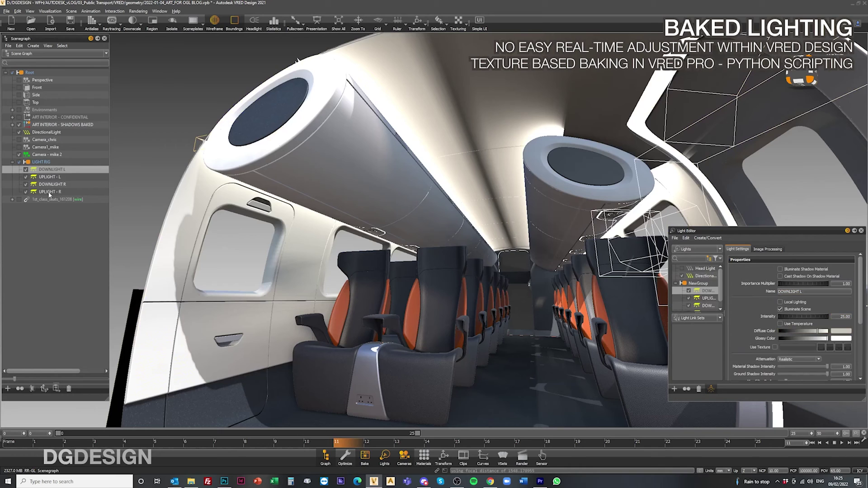
{"action": "left_click", "coordinate": [51, 193], "text": "shift"}
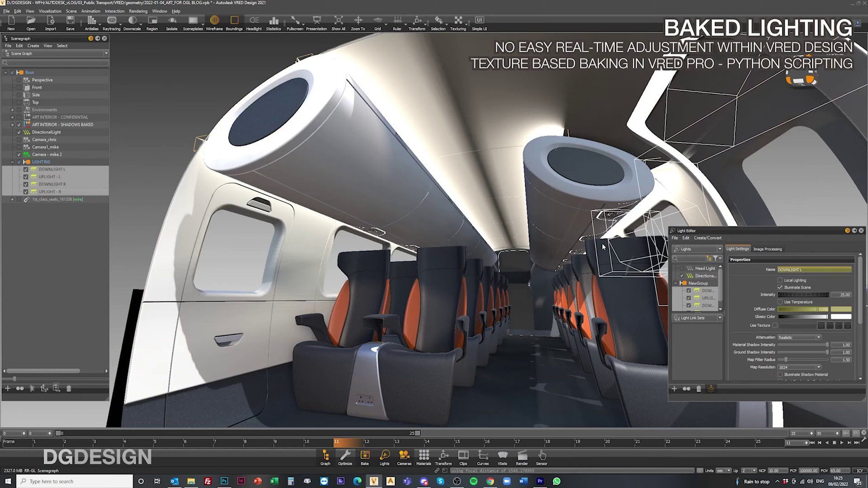
{"action": "left_click", "coordinate": [834, 316]}
{"action": "mouse_move", "coordinate": [244, 310]}
{"action": "left_mouse_down"}
{"action": "mouse_move", "coordinate": [234, 315]}
{"action": "mouse_move", "coordinate": [244, 327]}
{"action": "mouse_move", "coordinate": [246, 306]}
{"action": "mouse_move", "coordinate": [212, 302]}
{"action": "mouse_move", "coordinate": [218, 344]}
{"action": "mouse_move", "coordinate": [238, 323]}
{"action": "left_mouse_up"}
{"action": "mouse_move", "coordinate": [308, 334]}
{"action": "left_mouse_down"}
{"action": "mouse_move", "coordinate": [318, 335]}
{"action": "mouse_move", "coordinate": [299, 334]}
{"action": "left_mouse_up"}
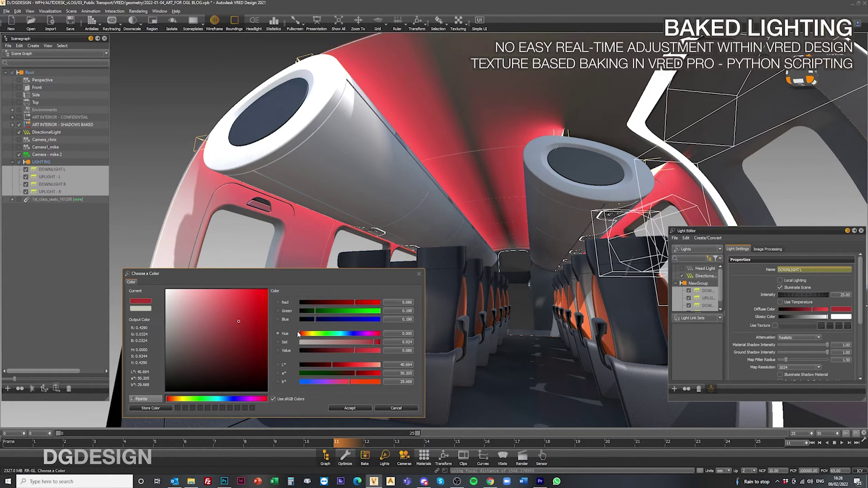
{"action": "left_click_drag", "start_coordinate": [235, 334], "coordinate": [168, 292]}
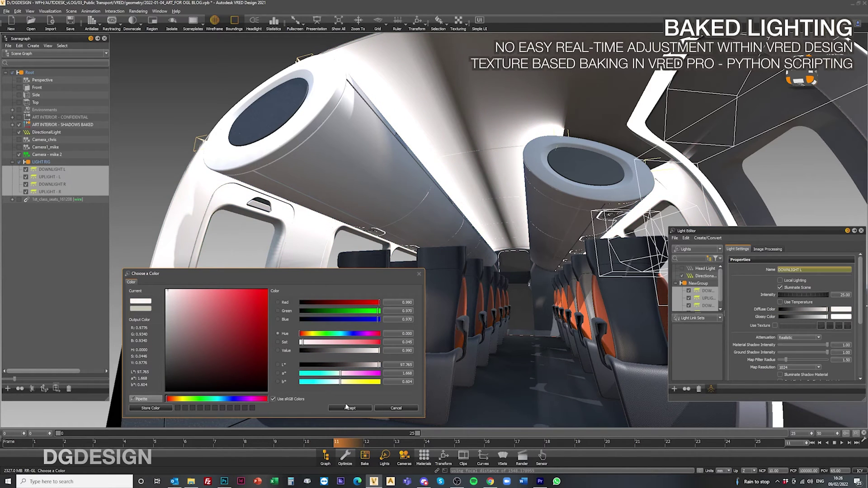
{"action": "left_click", "coordinate": [347, 408]}
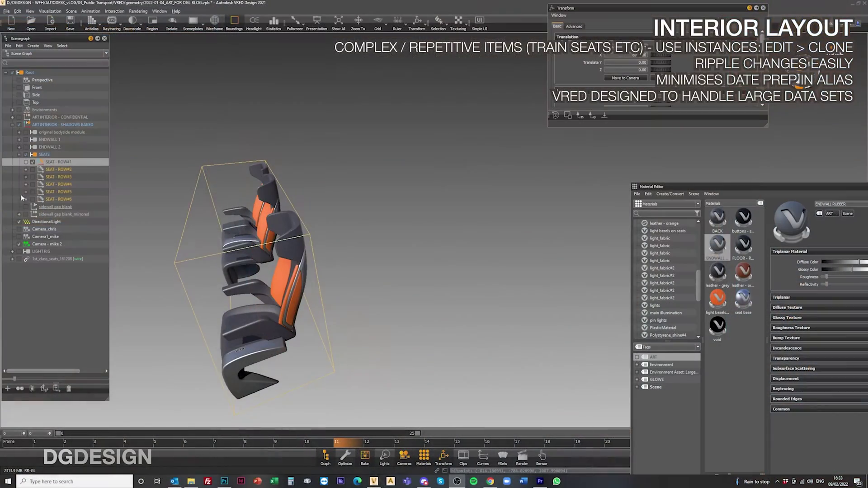
Show seat rows 2 through 6 in the SEATS group.
{"action": "left_click", "coordinate": [32, 169]}
{"action": "left_click", "coordinate": [33, 177]}
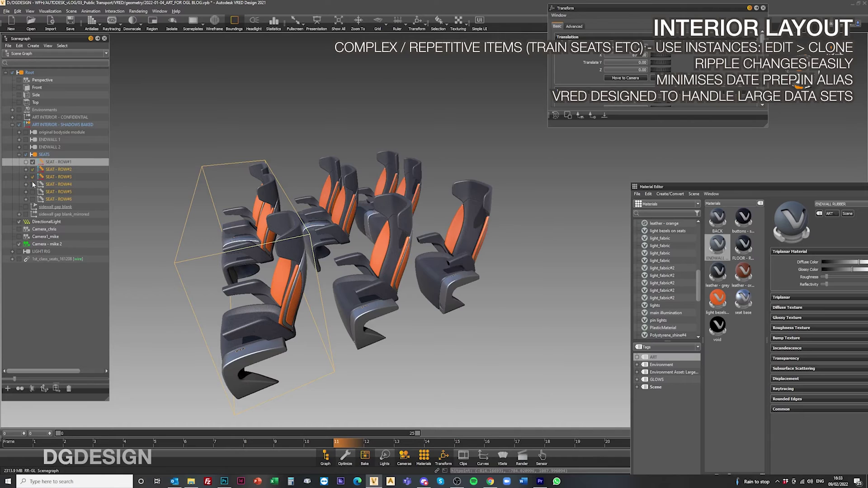
{"action": "left_click", "coordinate": [32, 184]}
{"action": "left_click", "coordinate": [32, 192]}
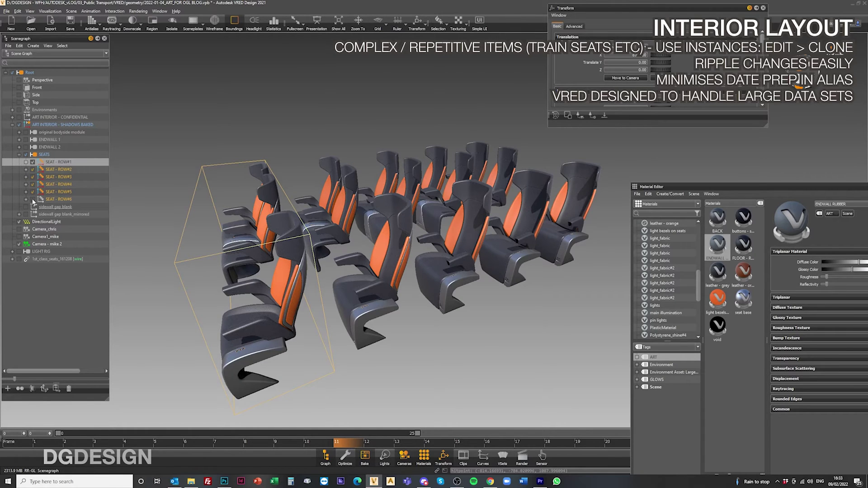
{"action": "left_click", "coordinate": [32, 199]}
Clone seat row 6 and move the cloned row one position further along the seating layout.
{"action": "right_click", "coordinate": [52, 200]}
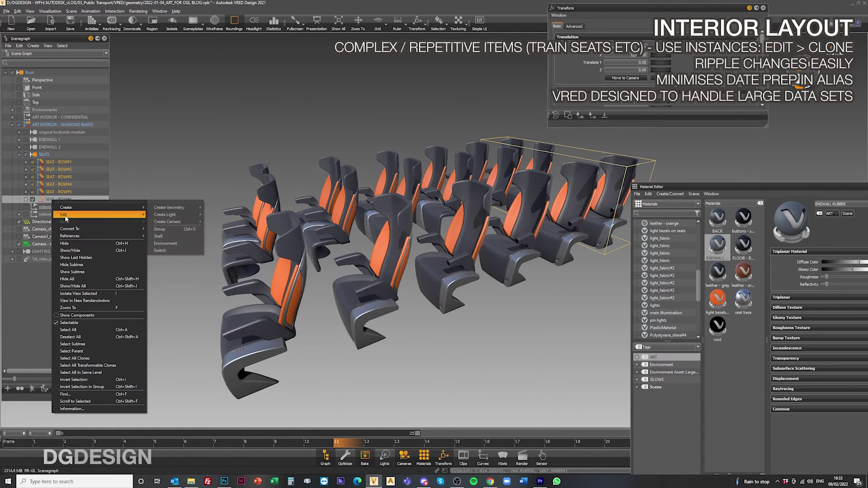
{"action": "mouse_move", "coordinate": [65, 216]}
{"action": "mouse_move", "coordinate": [159, 279]}
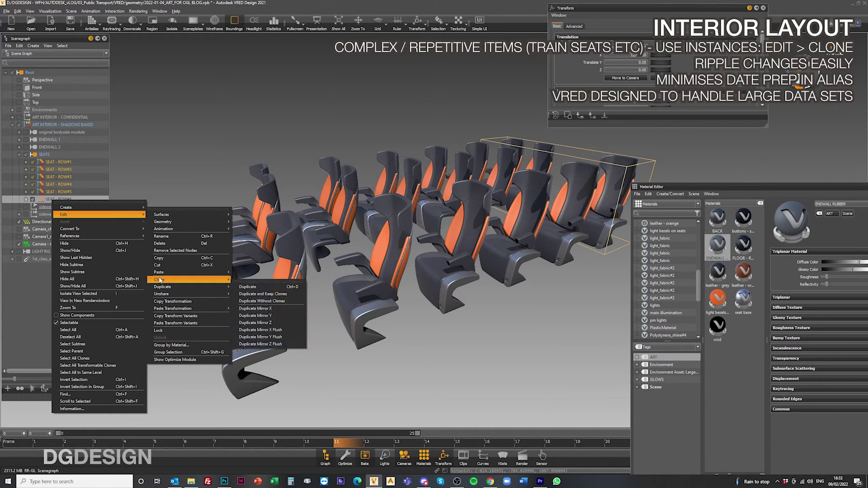
{"action": "left_click", "coordinate": [248, 287]}
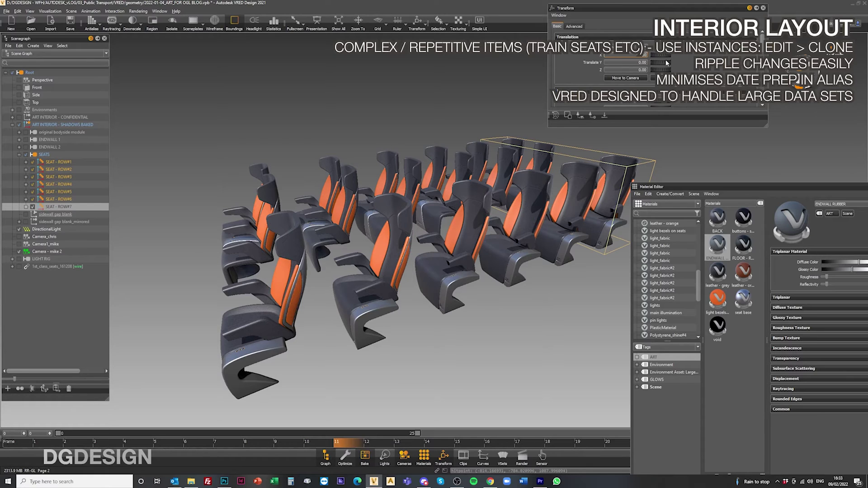
{"action": "key", "text": "Return"}
Apply the ENDWALL RUBBER material to the orange side panels of the seats.
{"action": "left_click_drag", "start_coordinate": [717, 249], "coordinate": [279, 290]}
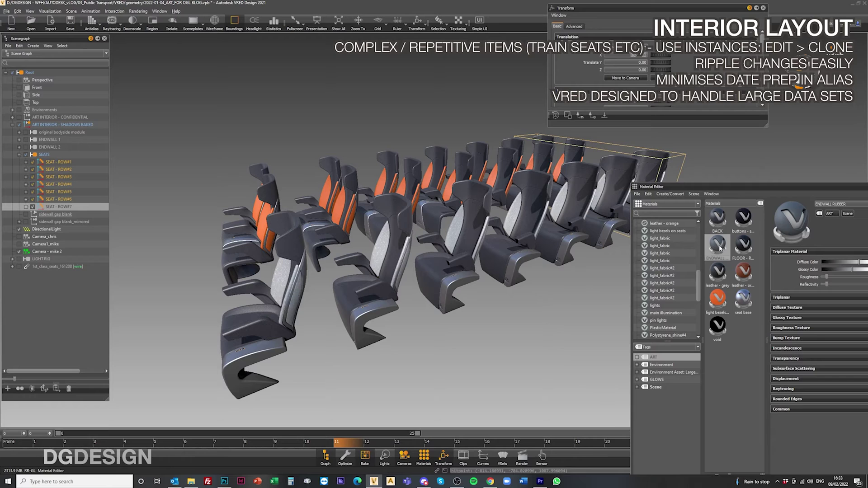
{"action": "left_click_drag", "start_coordinate": [713, 246], "coordinate": [260, 227]}
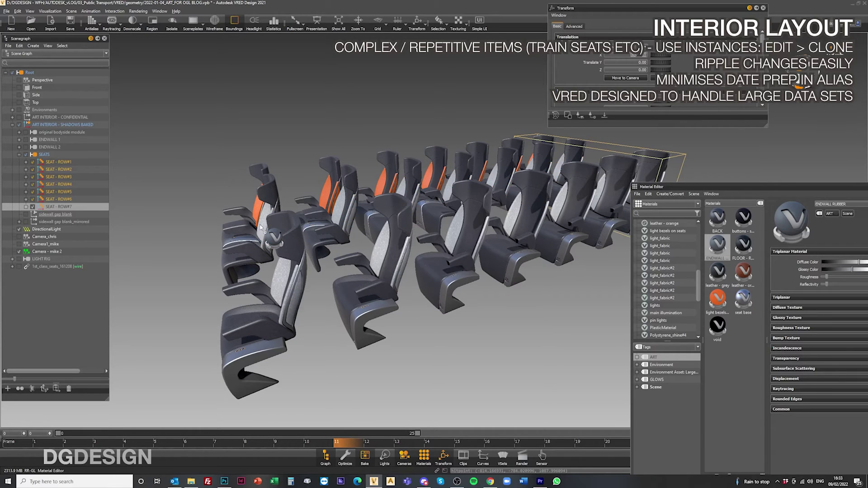
{"action": "left_click_drag", "start_coordinate": [542, 238], "coordinate": [256, 208]}
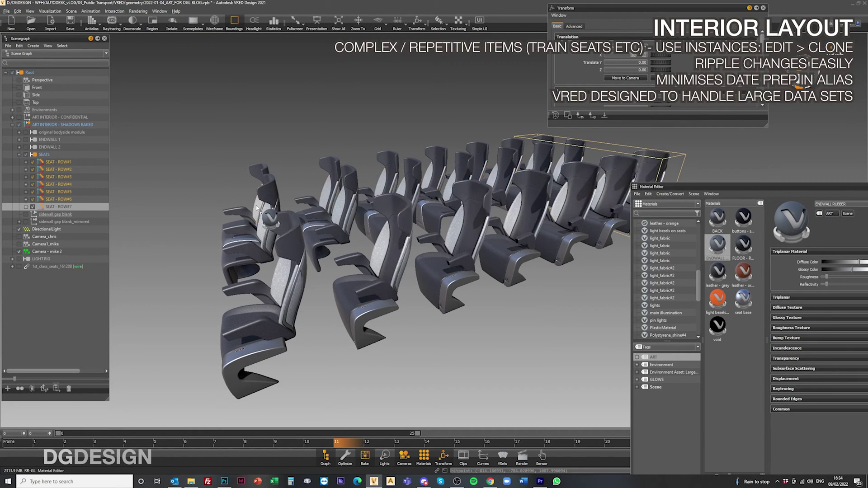
{"action": "left_click_drag", "start_coordinate": [246, 327], "coordinate": [282, 300]}
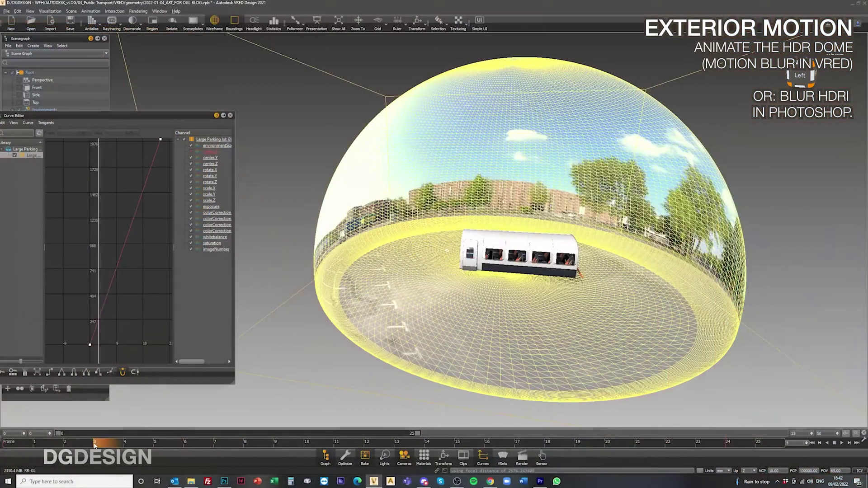
Scrub the HDR dome animation to frame 23 and switch on antialiasing for a seat close-up inside the carriage.
{"action": "left_click_drag", "start_coordinate": [136, 446], "coordinate": [707, 445]}
{"action": "left_click", "coordinate": [211, 28]}
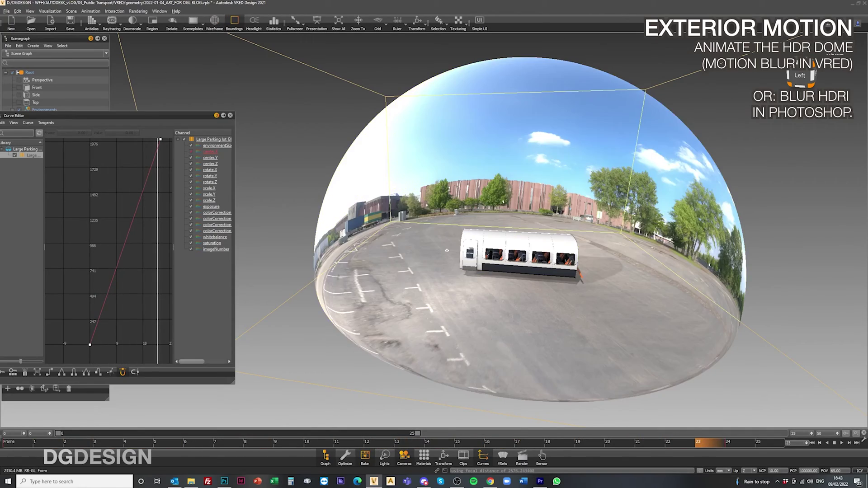
{"action": "scroll", "coordinate": [150, 82], "scroll_direction": "up", "scroll_amount": 10}
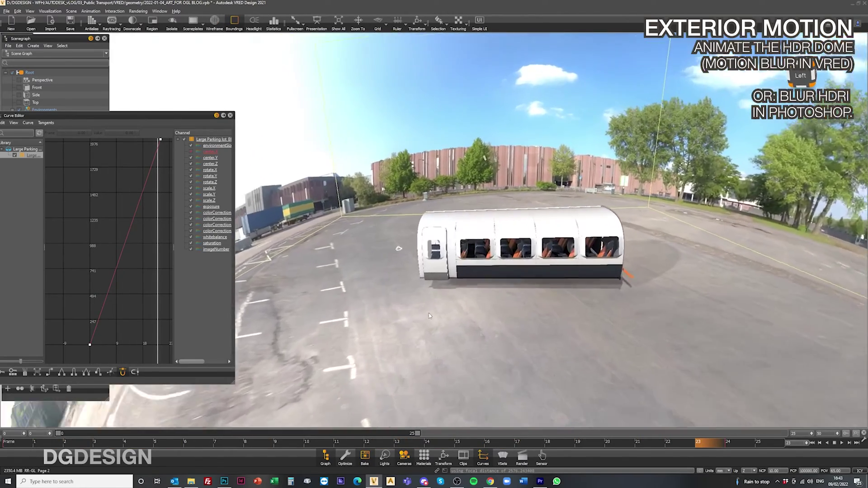
{"action": "scroll", "coordinate": [150, 82], "scroll_direction": "up", "scroll_amount": 5}
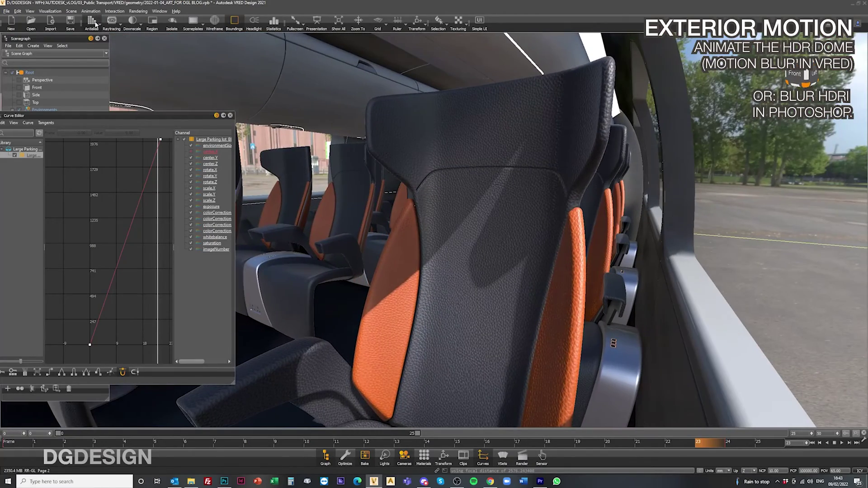
{"action": "left_click", "coordinate": [92, 22]}
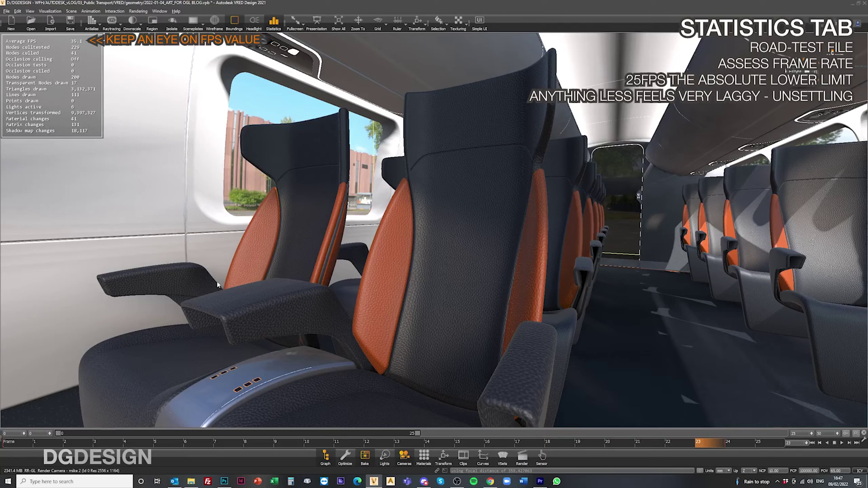
Navigate around the seats inside the cabin to assess the scene's real-time frame rate.
{"action": "left_click_drag", "start_coordinate": [217, 285], "coordinate": [606, 257]}
{"action": "left_click_drag", "start_coordinate": [744, 204], "coordinate": [256, 271]}
{"action": "left_click_drag", "start_coordinate": [257, 271], "coordinate": [313, 267]}
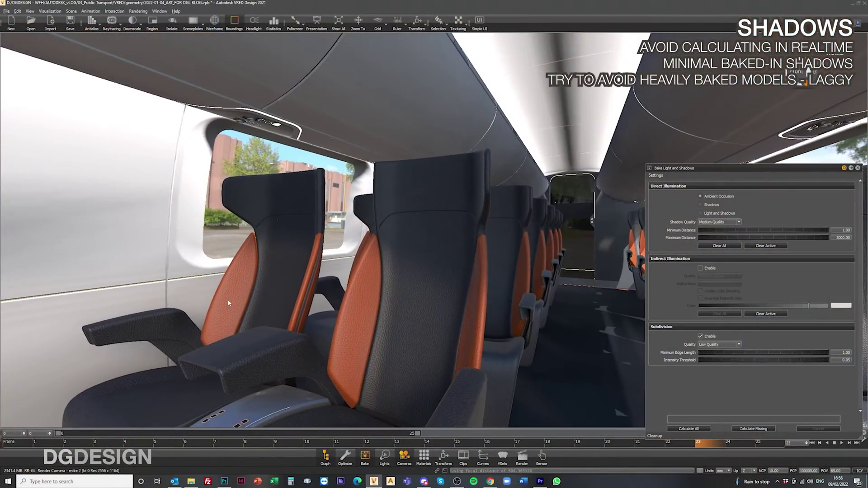
Examine the ambient occlusion shading across the seats and the whole carriage interior.
{"action": "right_click_drag", "start_coordinate": [228, 301], "coordinate": [239, 288]}
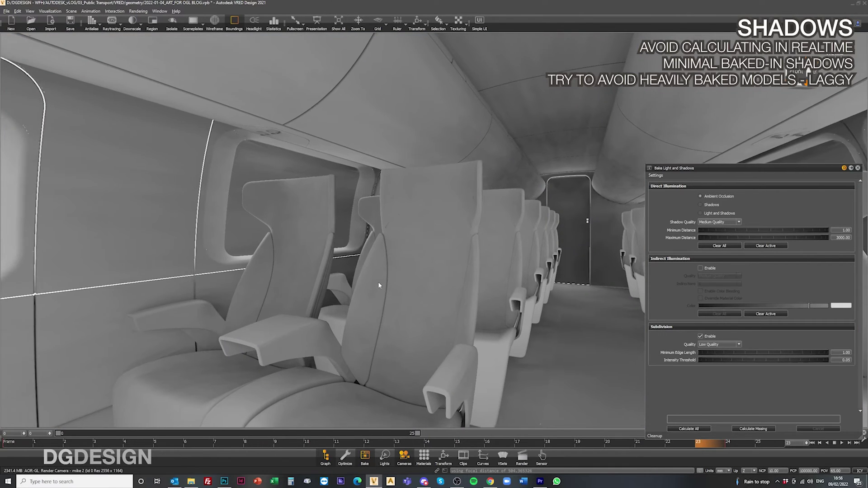
{"action": "left_click_drag", "start_coordinate": [378, 285], "coordinate": [507, 52]}
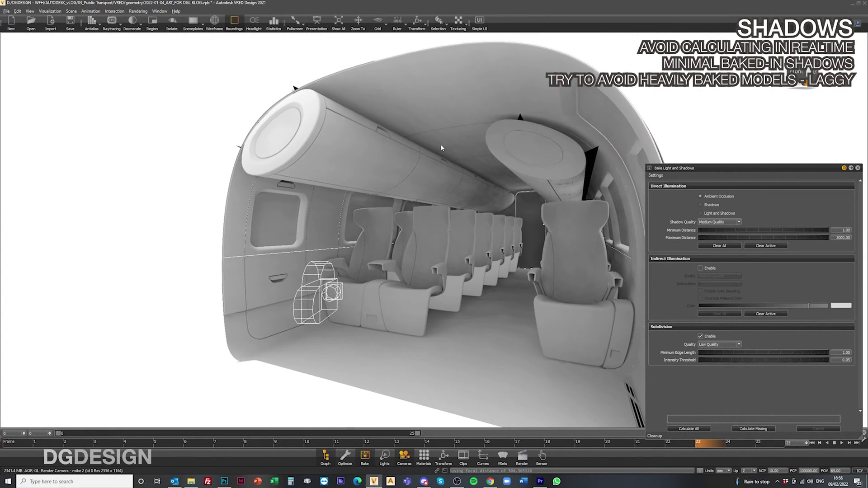
Select the node#887 sub-node of the seat in the scene graph to examine its mesh structure.
{"action": "left_click_drag", "start_coordinate": [441, 148], "coordinate": [440, 139]}
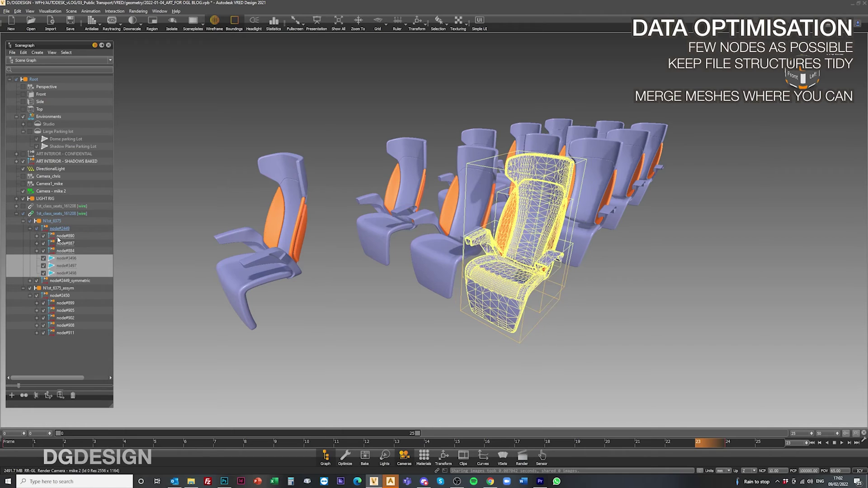
{"action": "left_click", "coordinate": [64, 244]}
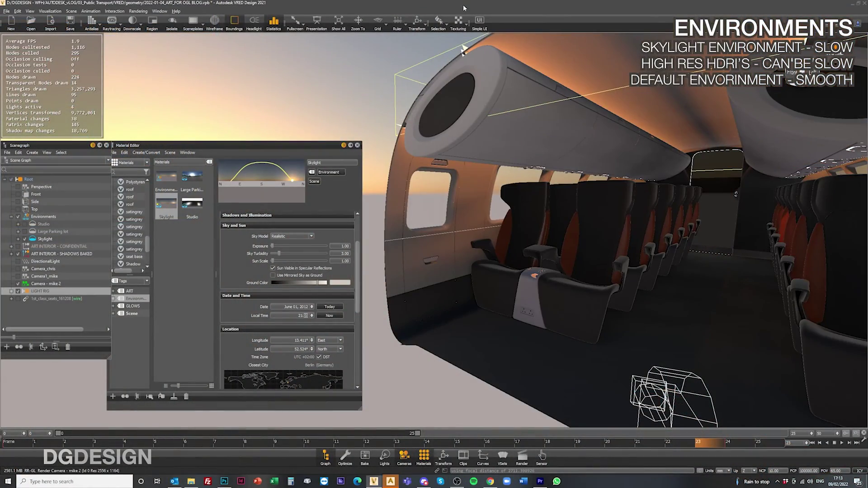
Switch the scene's environment from Skylight to Large Parking lot and finally to Studio, comparing real-time navigation.
{"action": "left_click_drag", "start_coordinate": [514, 268], "coordinate": [511, 280]}
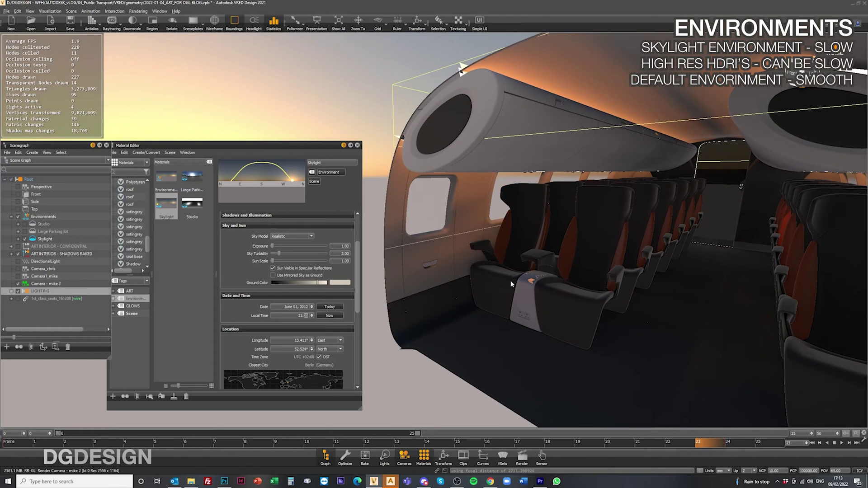
{"action": "left_click", "coordinate": [24, 232]}
{"action": "left_click_drag", "start_coordinate": [563, 299], "coordinate": [534, 284]}
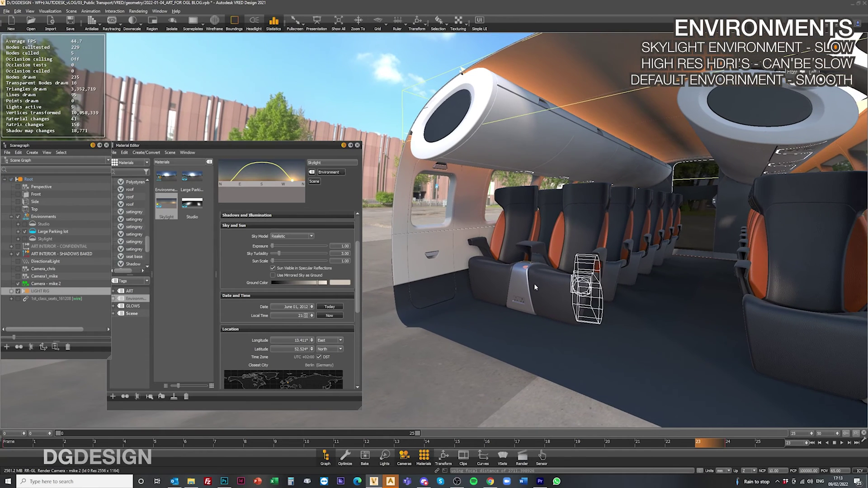
{"action": "left_click", "coordinate": [25, 224]}
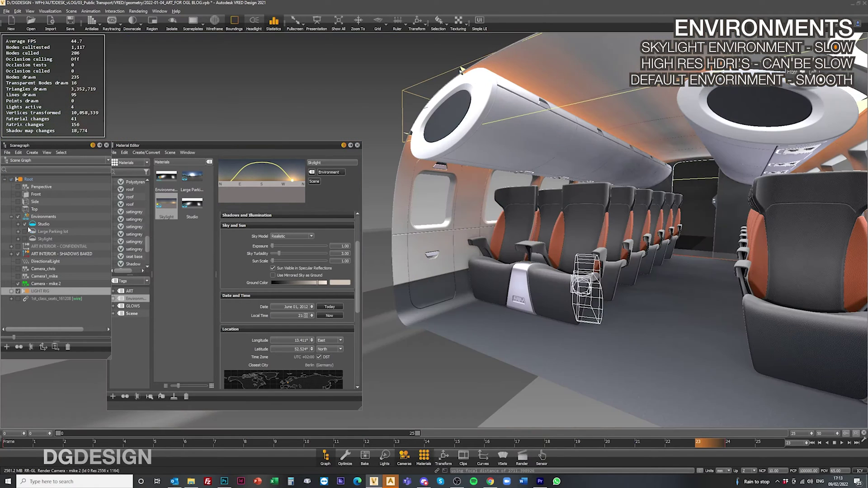
Close the Material Editor and look around the carriage to assess navigation smoothness in the Studio environment.
{"action": "left_click", "coordinate": [357, 145]}
{"action": "left_click_drag", "start_coordinate": [402, 275], "coordinate": [498, 237]}
{"action": "right_click_drag", "start_coordinate": [498, 238], "coordinate": [484, 300]}
{"action": "left_click_drag", "start_coordinate": [484, 300], "coordinate": [392, 270]}
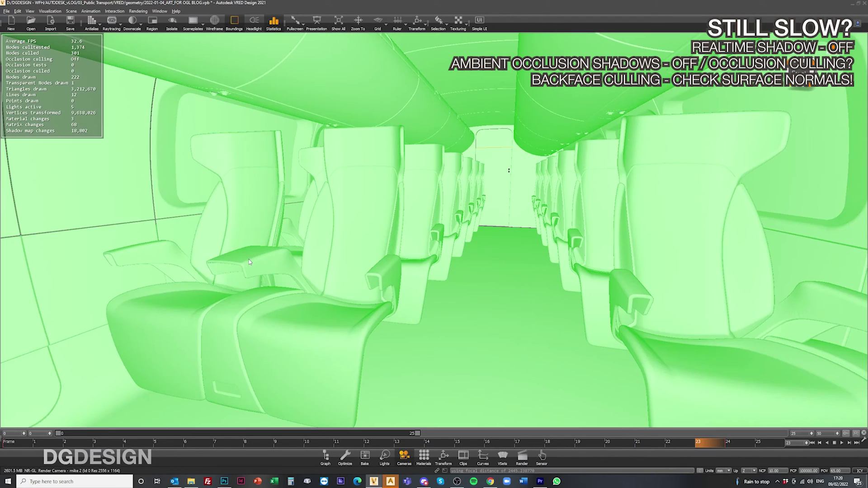
Turn on Vertex/Face Normal Rendering and check the surface normals of the seats and carriage shell.
{"action": "left_click_drag", "start_coordinate": [249, 259], "coordinate": [362, 262], "text": "alt"}
{"action": "right_click_drag", "start_coordinate": [362, 263], "coordinate": [455, 178], "text": "alt"}
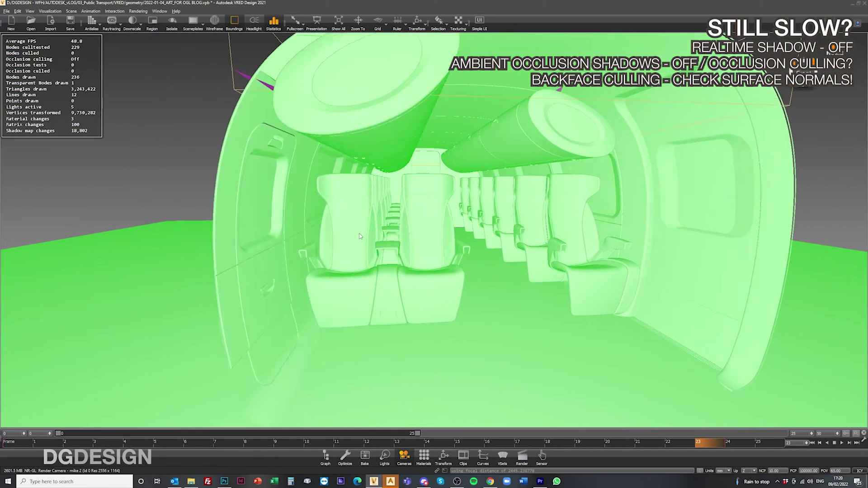